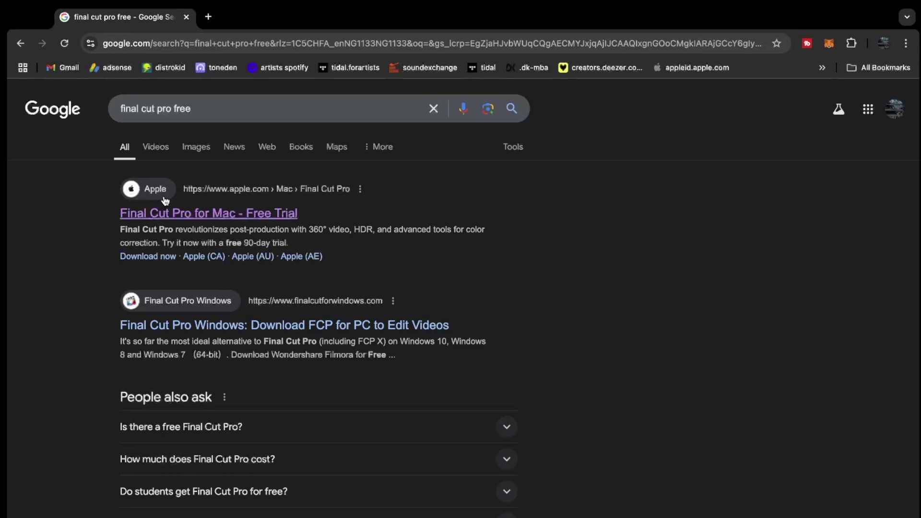
- Open Apple's Final Cut Pro free trial page, download FinalCutProTrial.dmg (4.7 GB), and check its progress
left_click(267, 219)
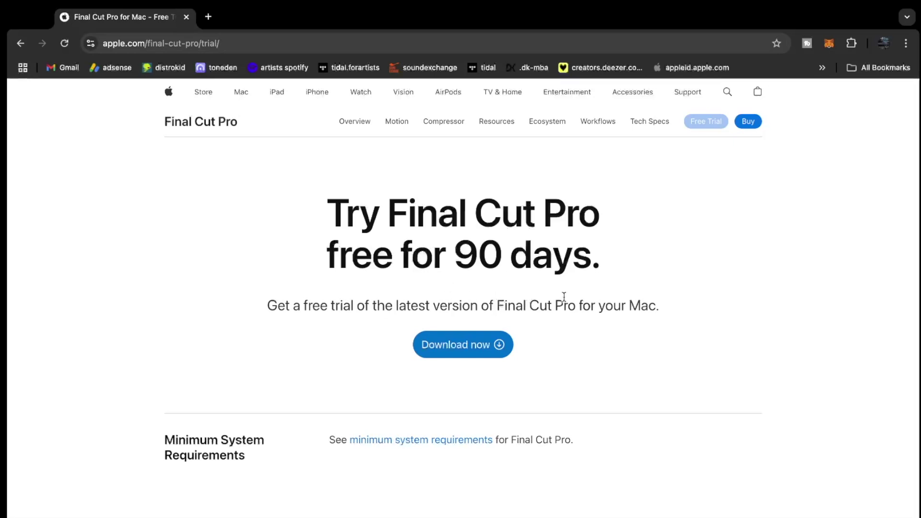
scroll(464, 381, "down", 9)
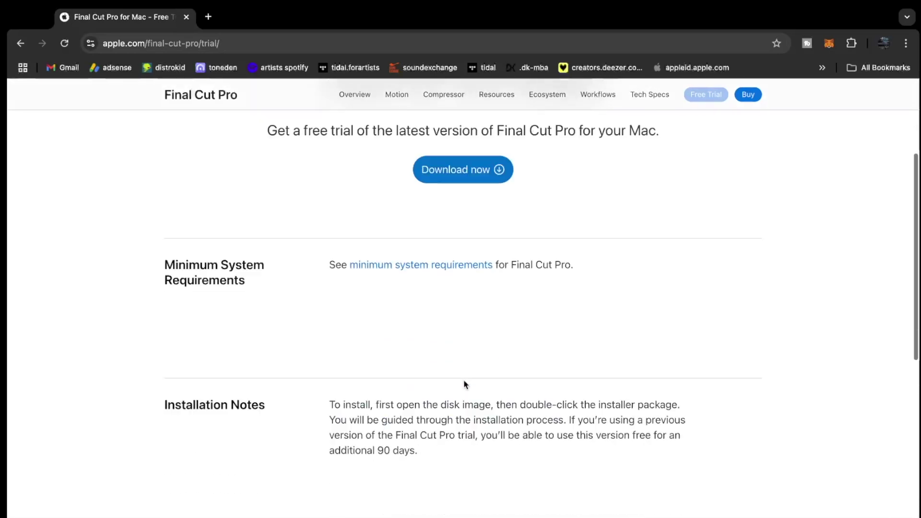
scroll(464, 381, "up", 9)
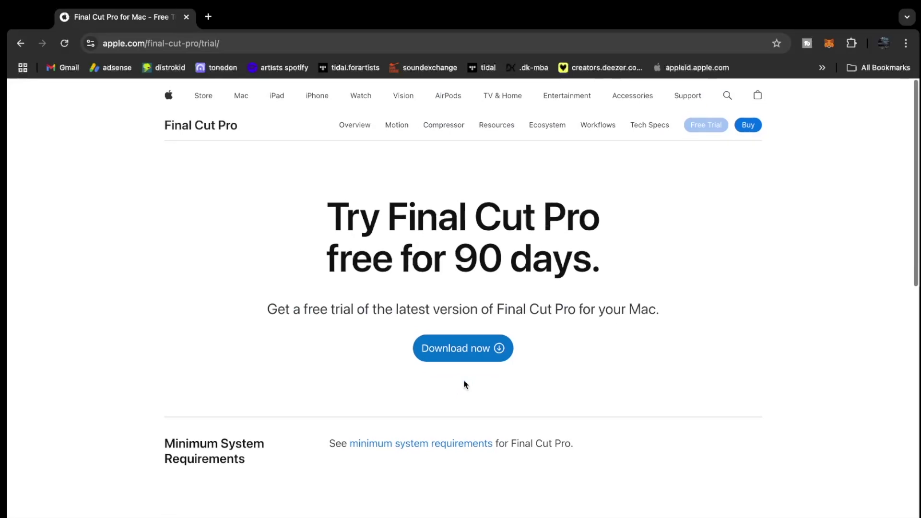
left_click(459, 347)
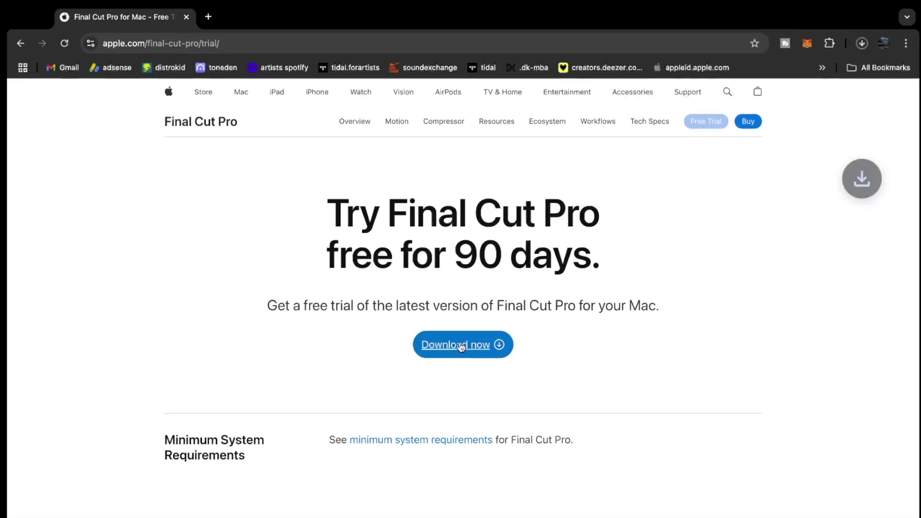
left_click(855, 40)
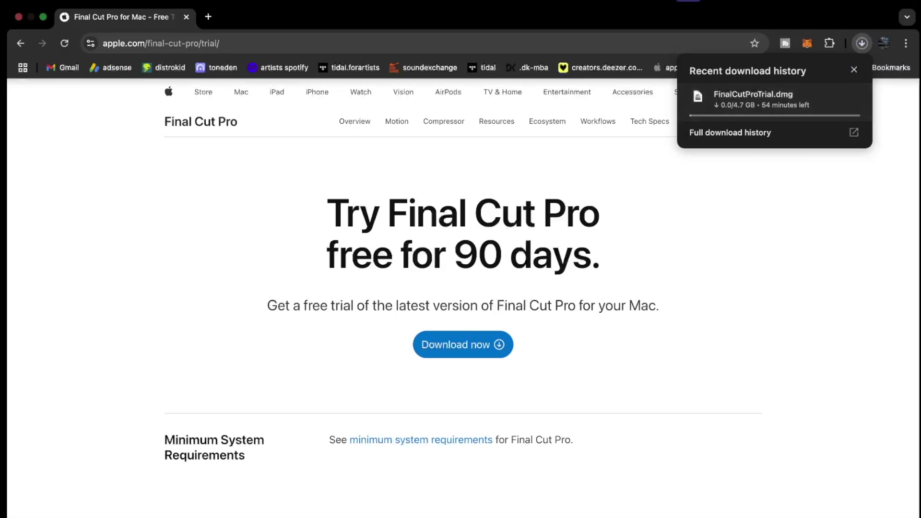
- Dismiss the download panel and scroll the trial page toward its installation notes
left_click(858, 45)
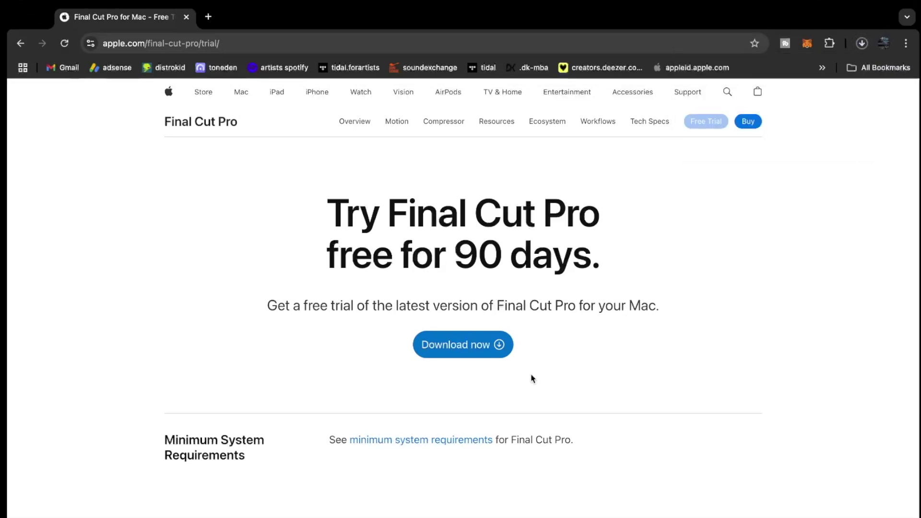
scroll(531, 377, "down", 5)
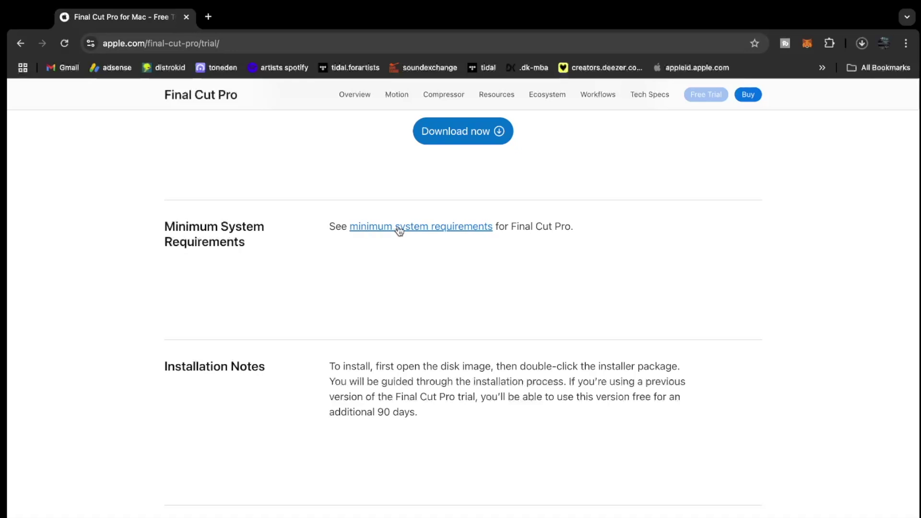
- Open the Tech Specs page listing macOS 13.5 or later and 5.9GB disk space
left_click(453, 230)
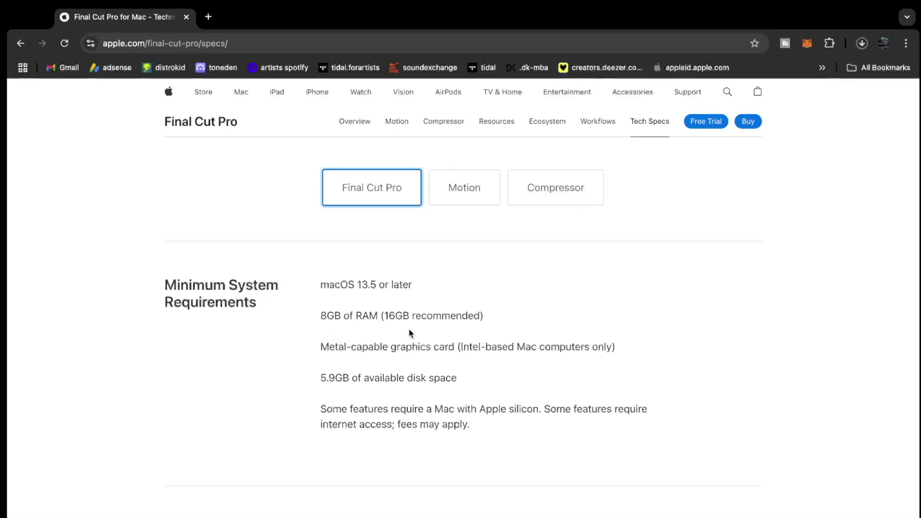
scroll(413, 304, "down", 2)
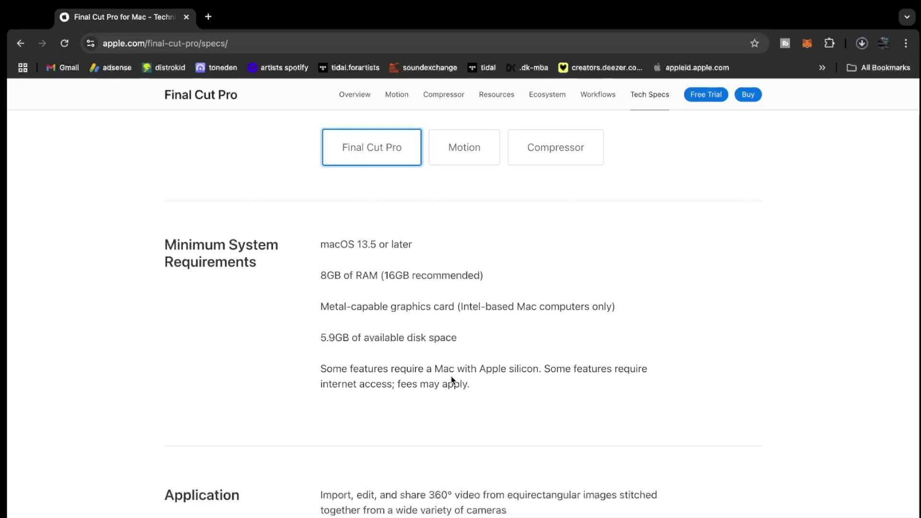
scroll(452, 380, "down", 1)
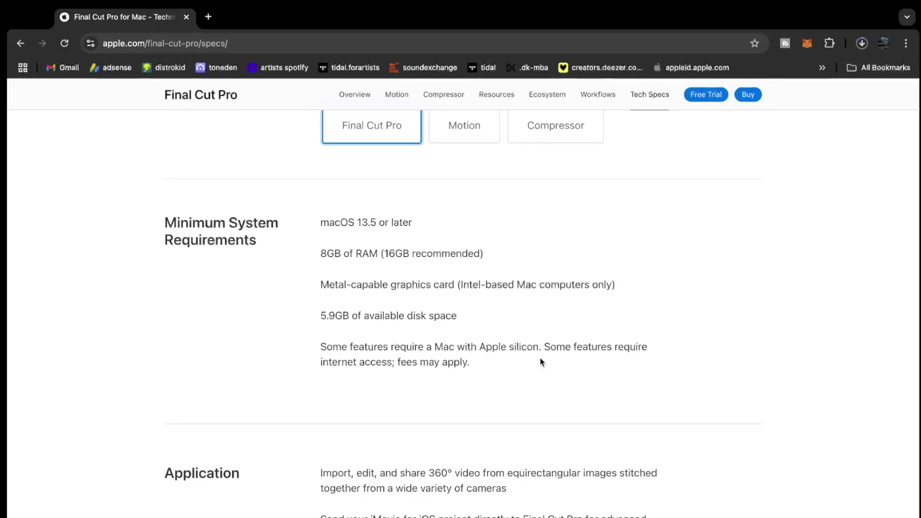
scroll(541, 363, "down", 5)
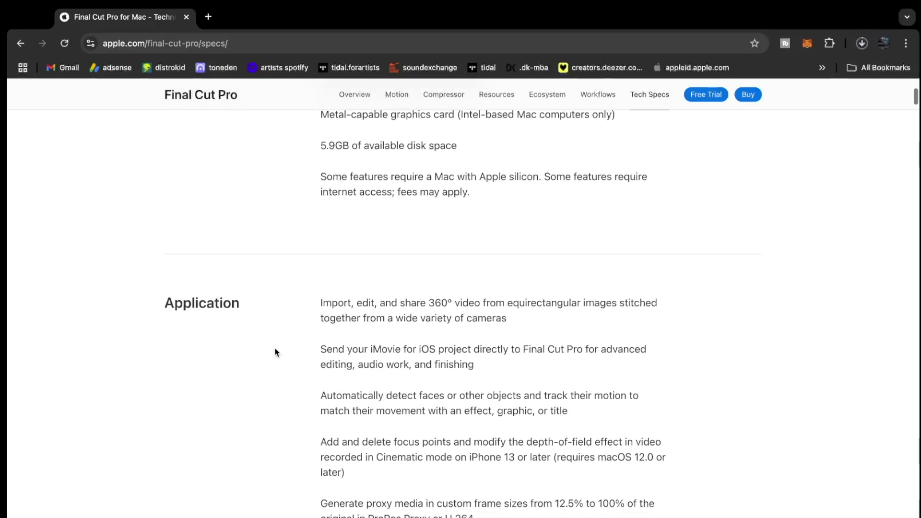
scroll(369, 355, "down", 3)
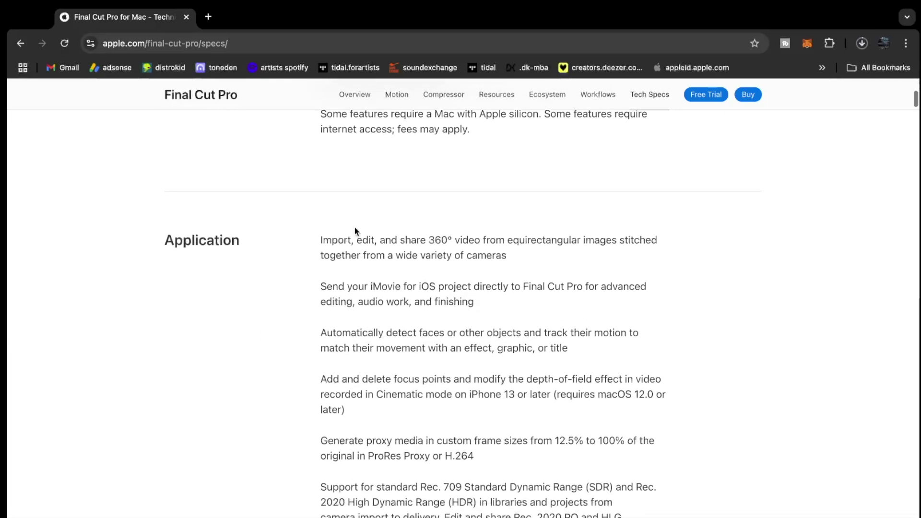
scroll(427, 280, "down", 6)
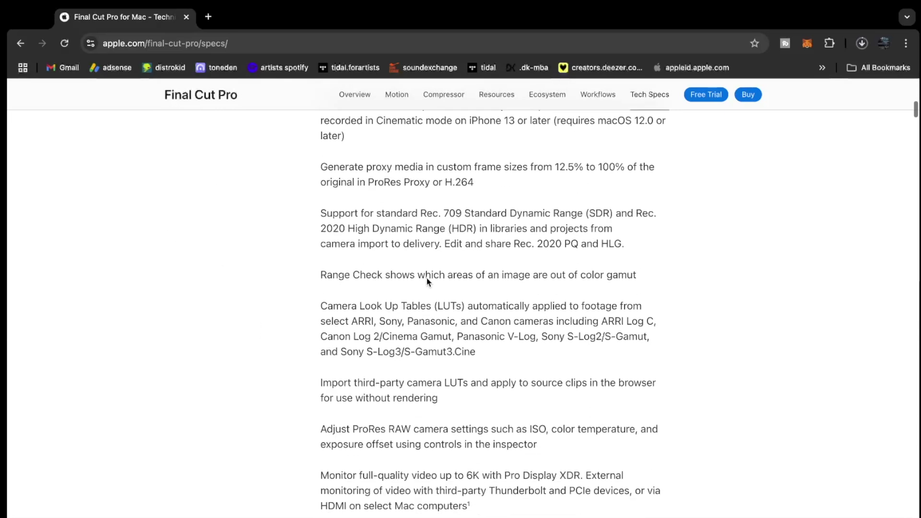
scroll(427, 278, "down", 20)
scroll(427, 278, "up", 8)
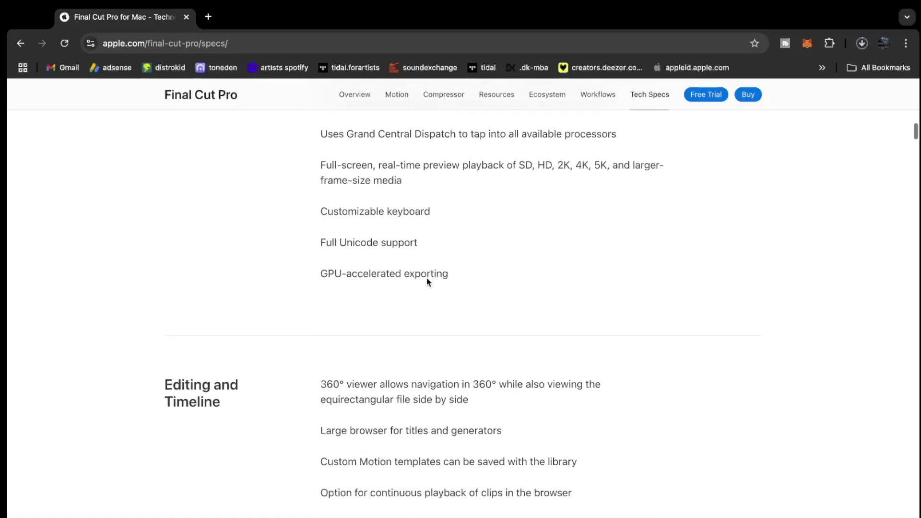
scroll(427, 278, "down", 4)
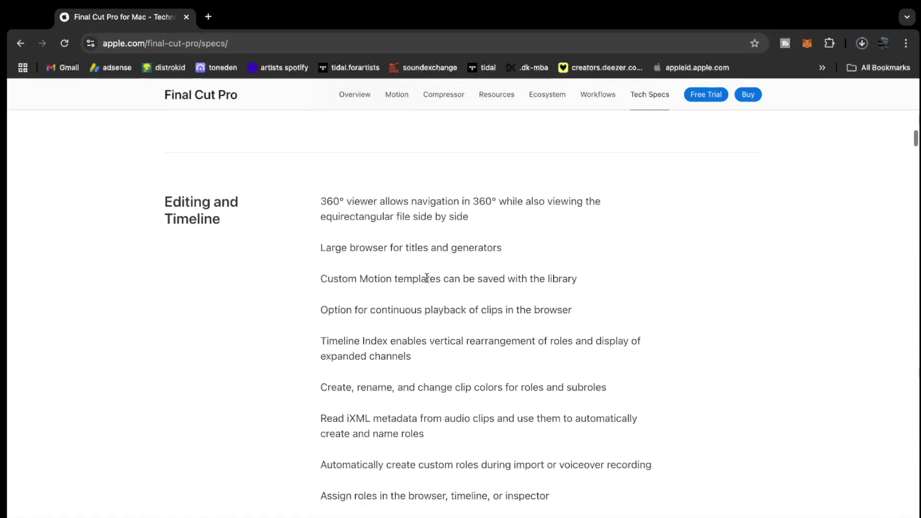
scroll(427, 278, "down", 20)
scroll(427, 278, "up", 20)
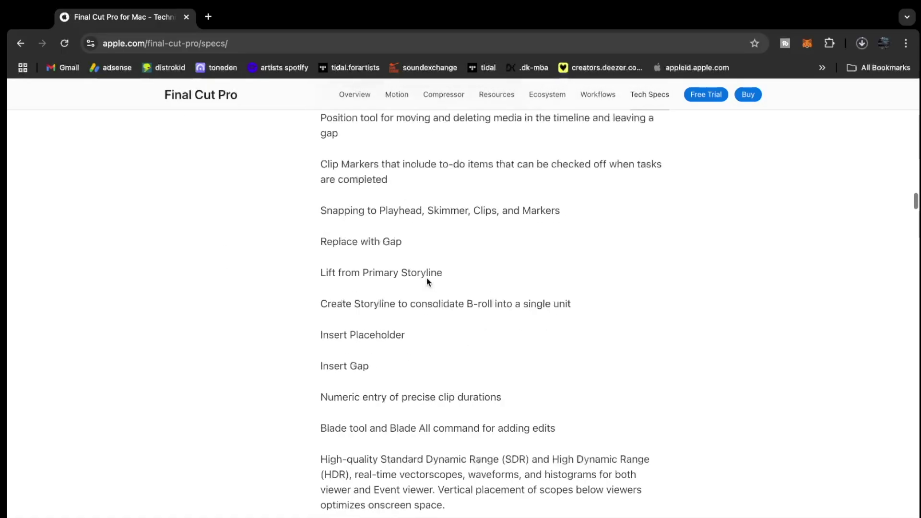
scroll(427, 277, "up", 6)
scroll(426, 278, "down", 20)
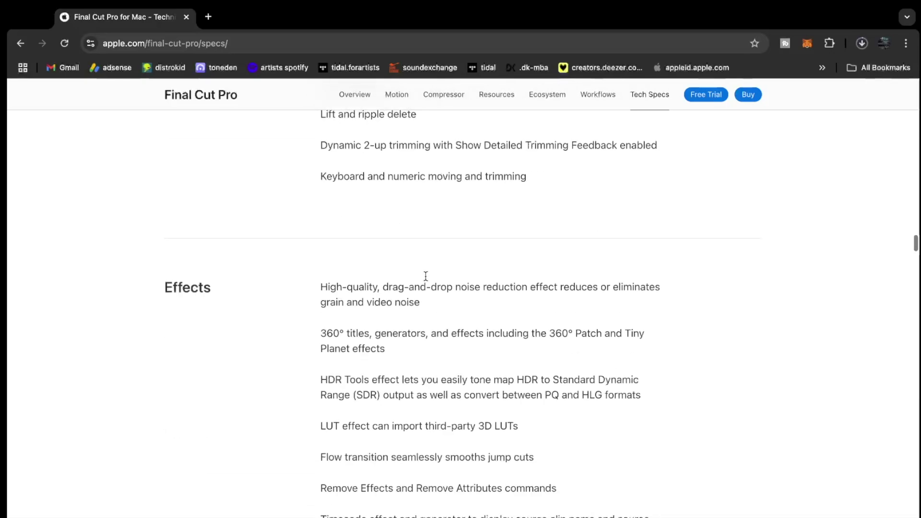
scroll(425, 278, "up", 6)
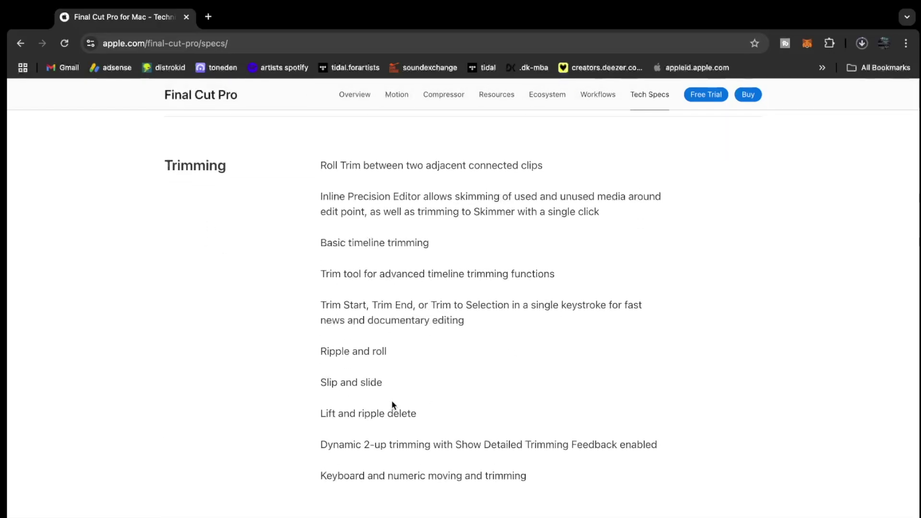
scroll(391, 405, "up", 20)
scroll(392, 405, "up", 15)
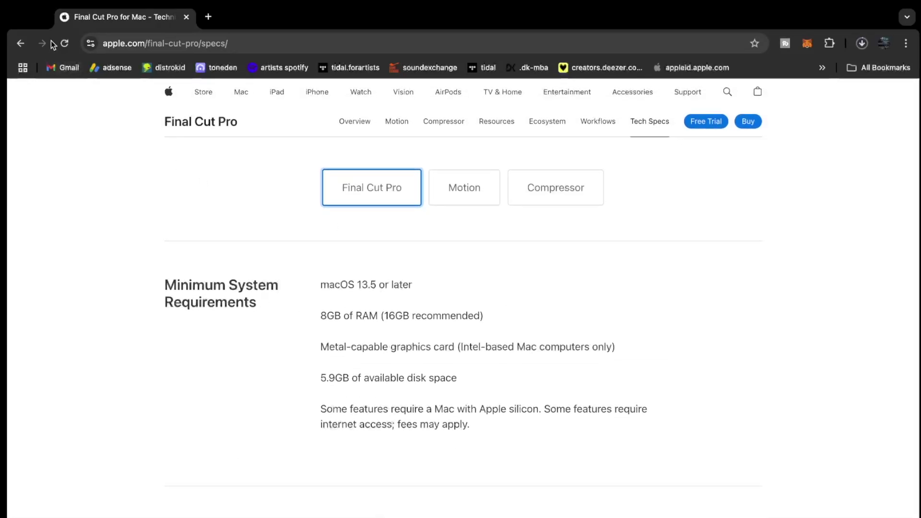
- Go back to the 'Try Final Cut Pro free for 90 days' page and read its Installation Notes
left_click(19, 44)
scroll(299, 298, "down", 4)
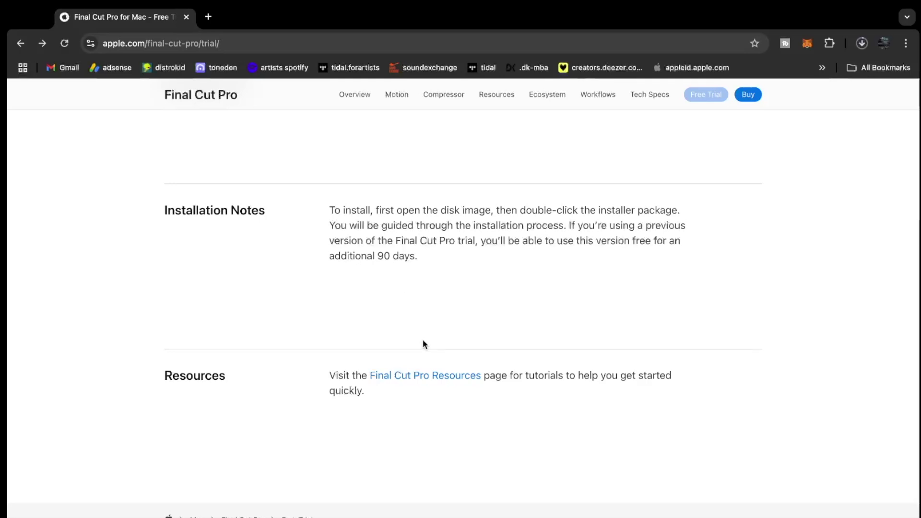
scroll(431, 343, "up", 10)
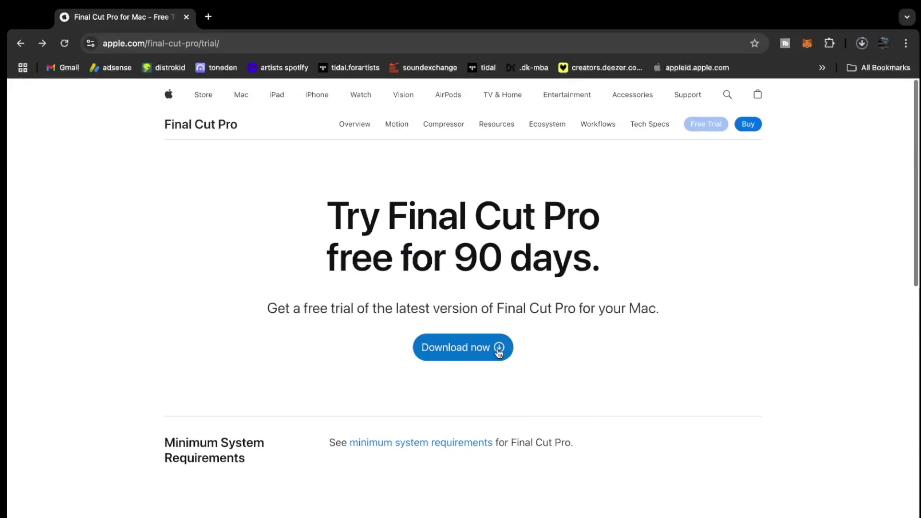
- Recheck Chrome's downloads until FinalCutProTrial.dmg shows as a completed 4.7 GB download
left_click(862, 42)
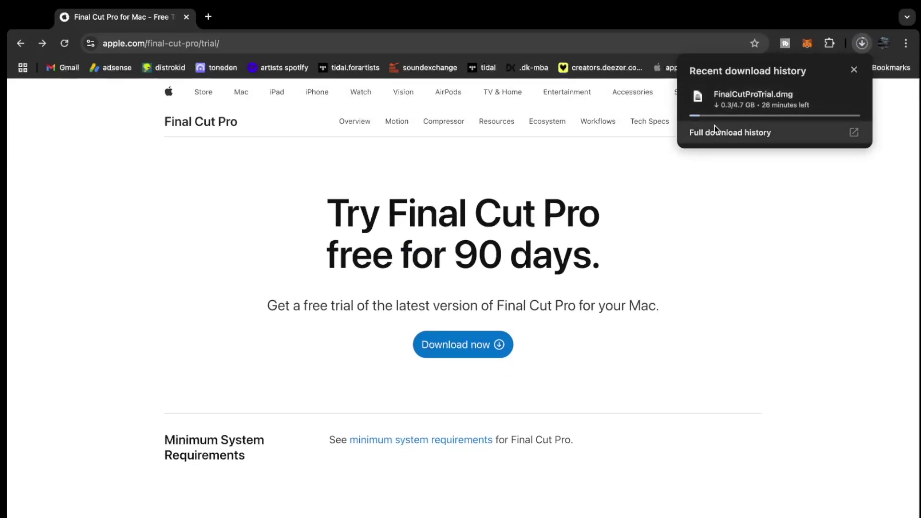
mouse_move(779, 114)
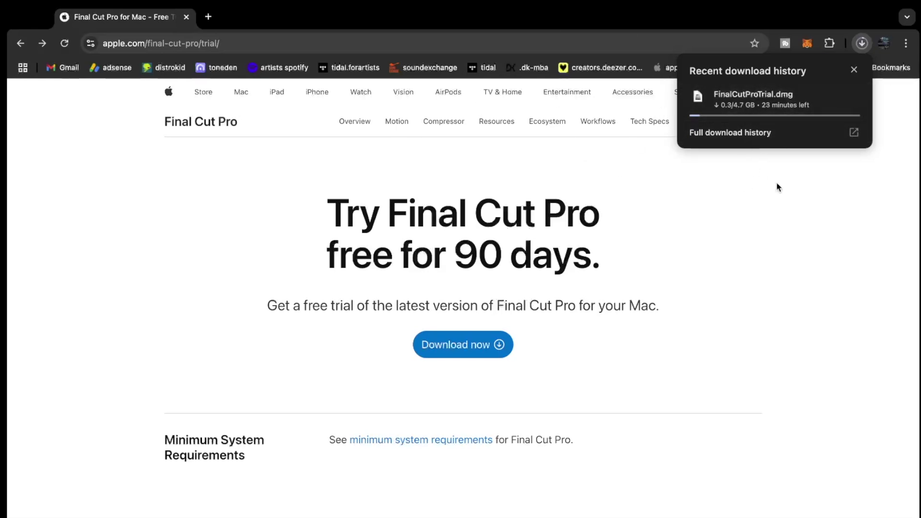
left_click(547, 185)
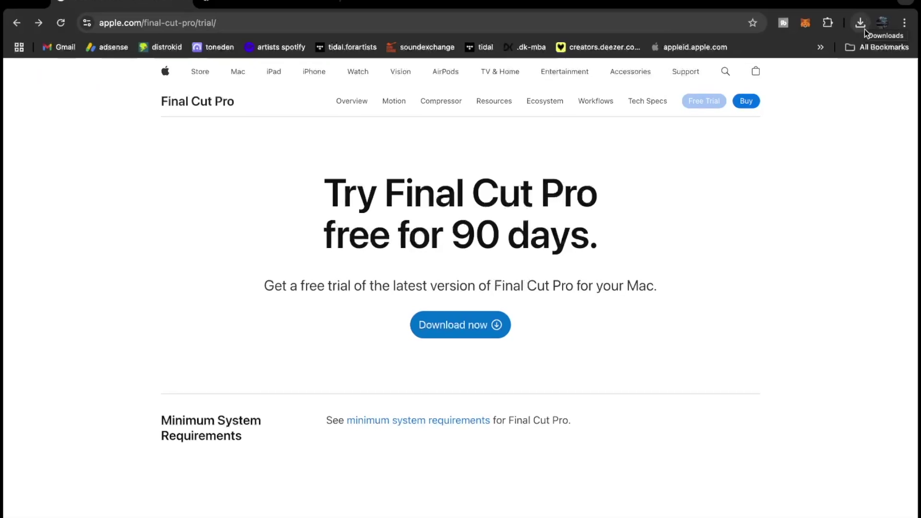
left_click(860, 23)
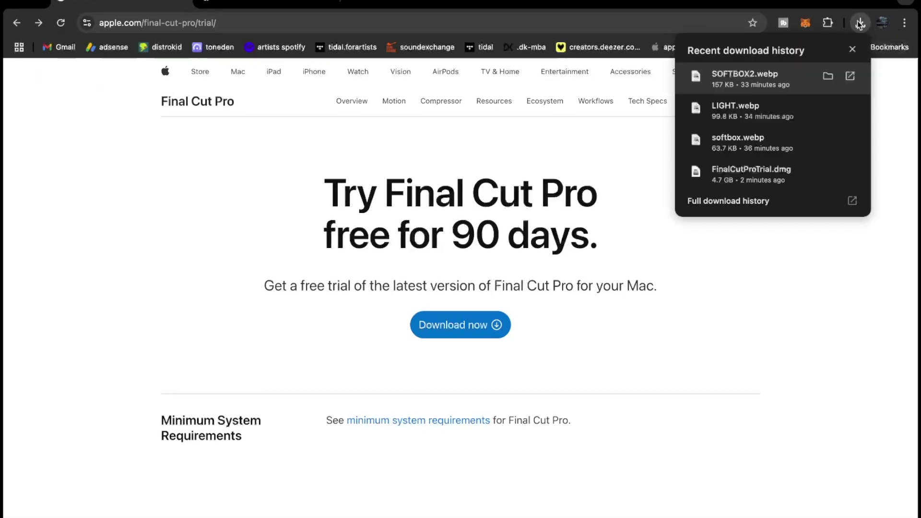
- Open the FinalCutProTrial.dmg disk image and launch the FinalCutProTrial.pkg installer
left_click(732, 188)
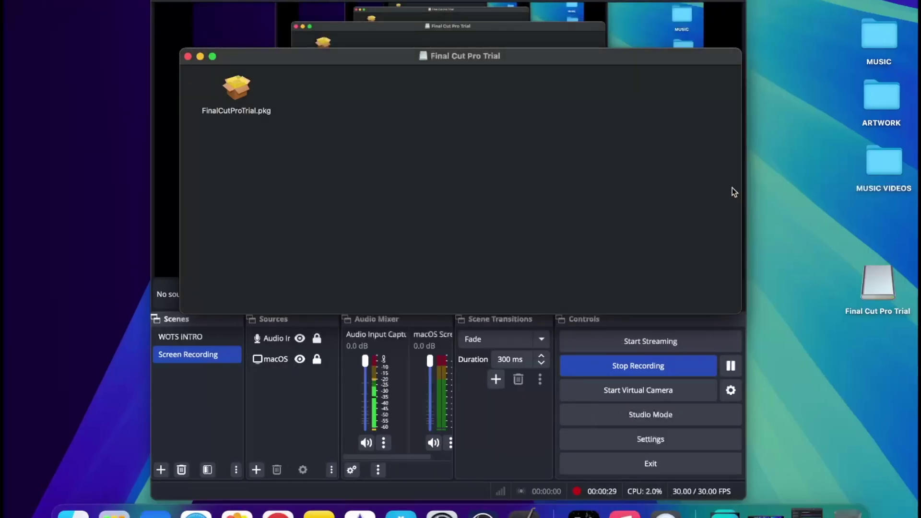
left_click(171, 2)
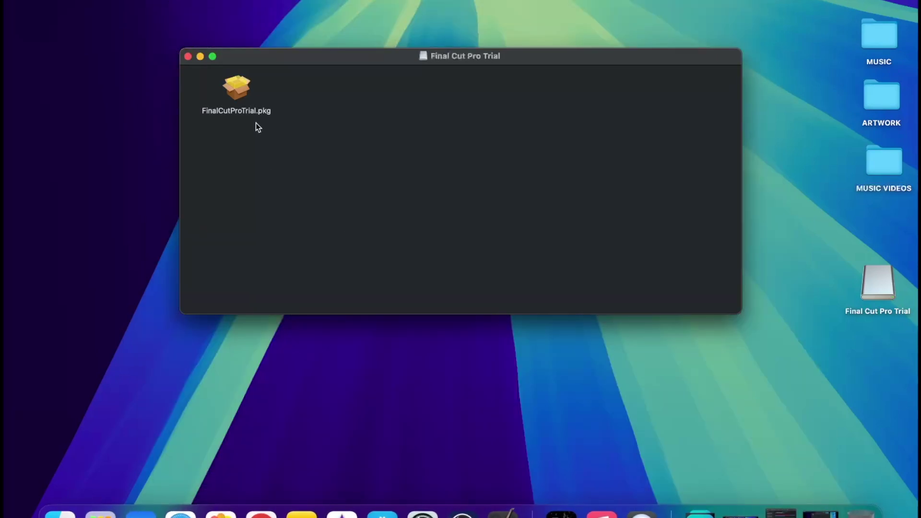
double_click(235, 99)
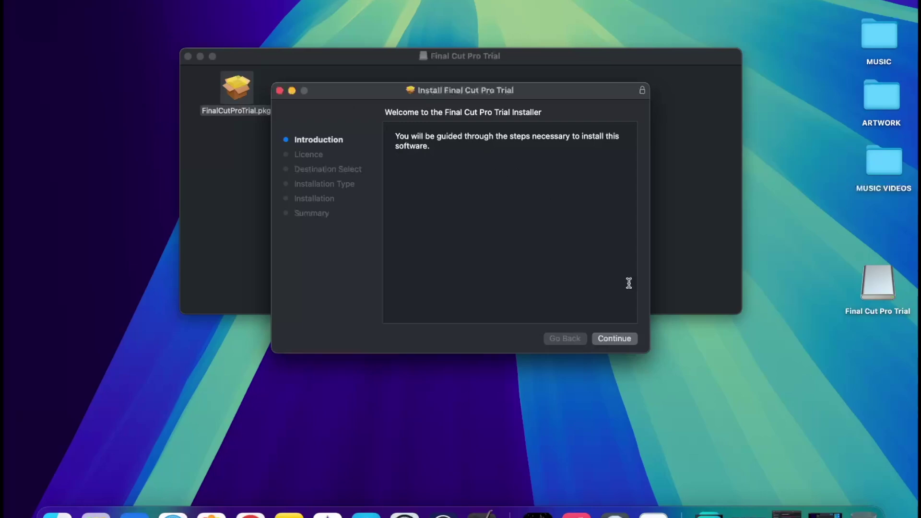
- Continue to the software licence, read through it, and proceed to the agreement prompt
left_click(612, 340)
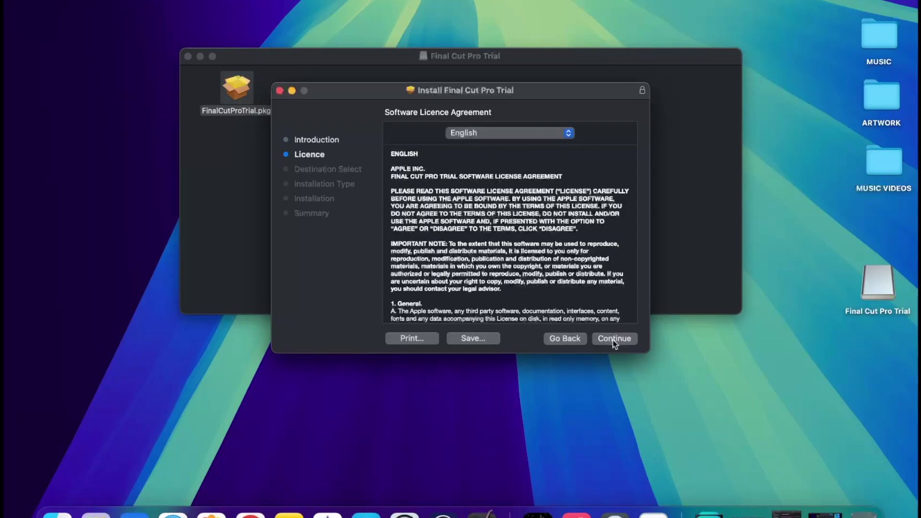
scroll(514, 259, "down", 10)
scroll(514, 259, "down", 5)
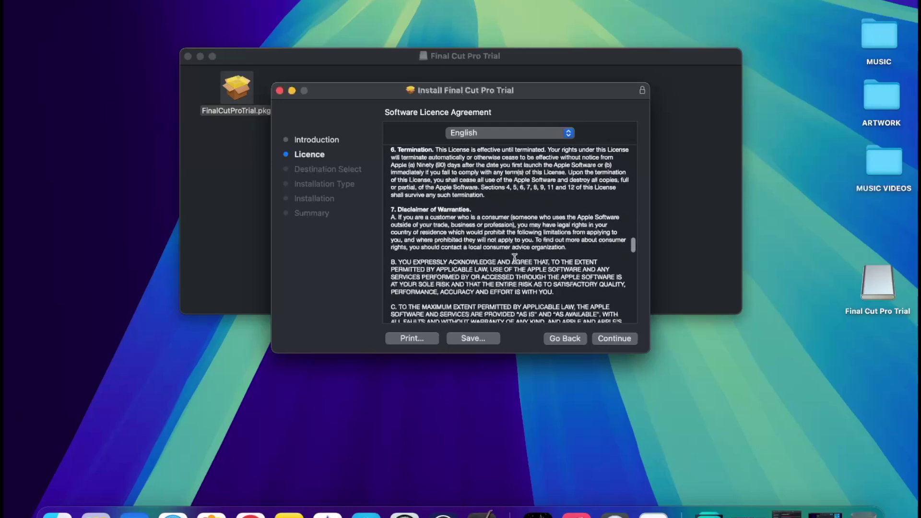
left_click(618, 338)
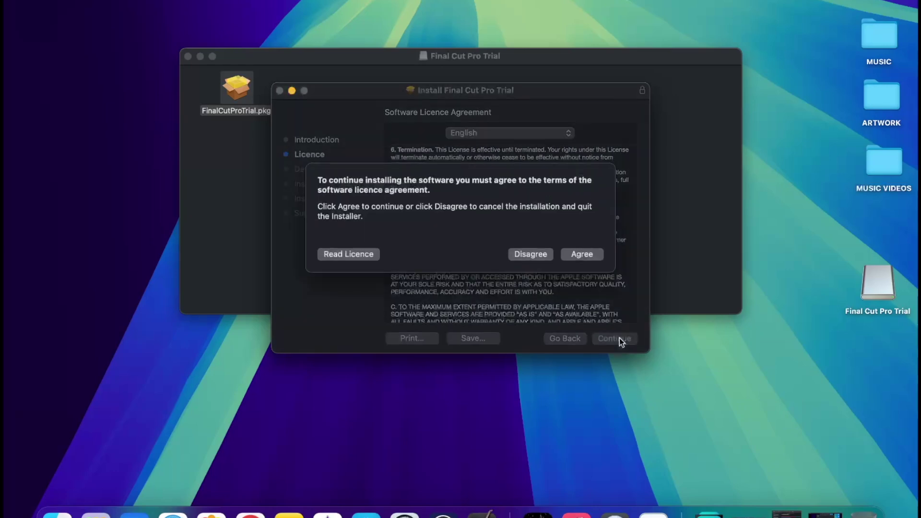
- Agree to the licence and authorise the standard 6.23 GB install on Macintosh HD with the account password
left_click(581, 254)
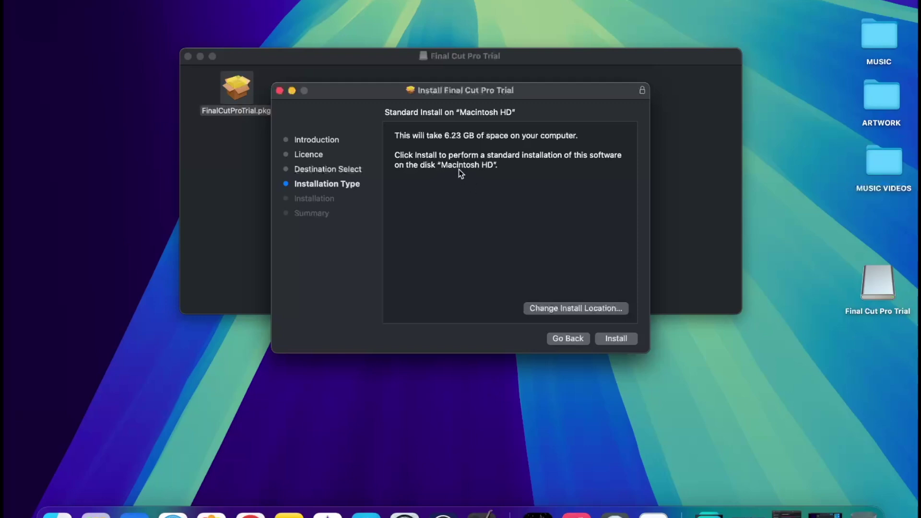
left_click(616, 339)
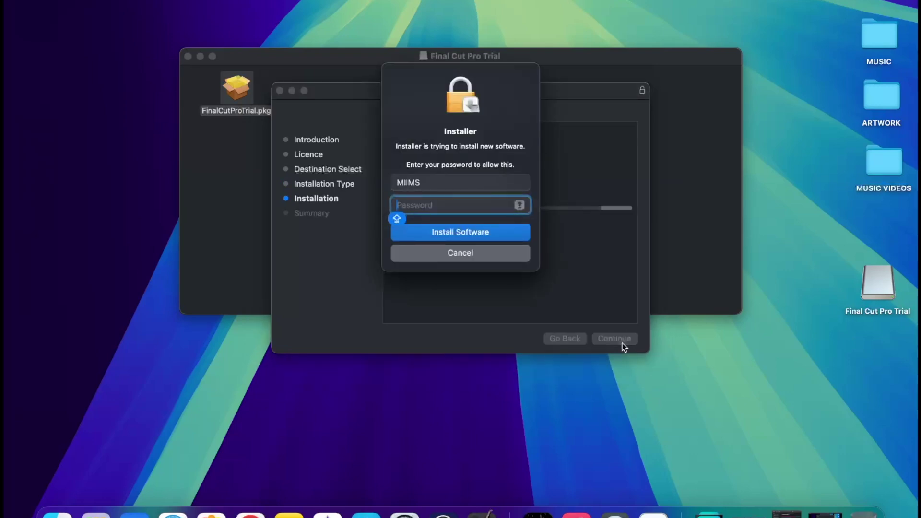
type("•••")
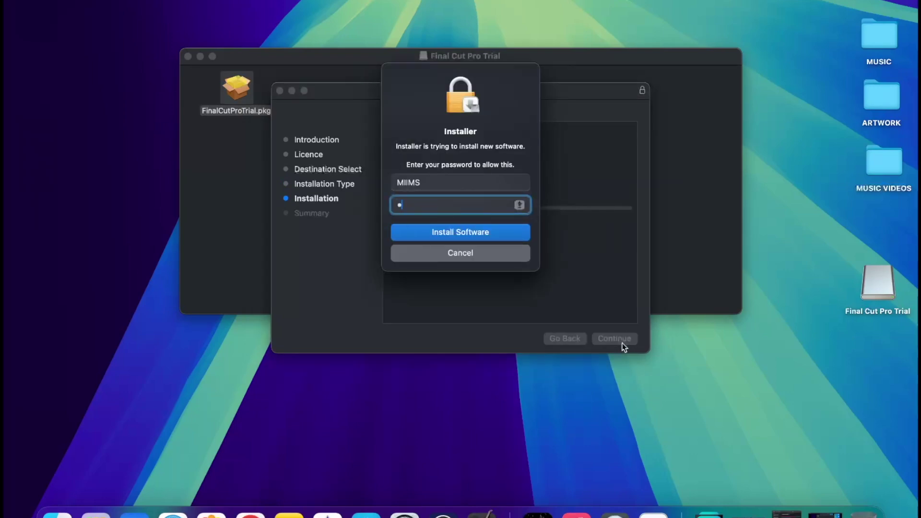
key("Caps_Lock")
type("•")
left_click(506, 232)
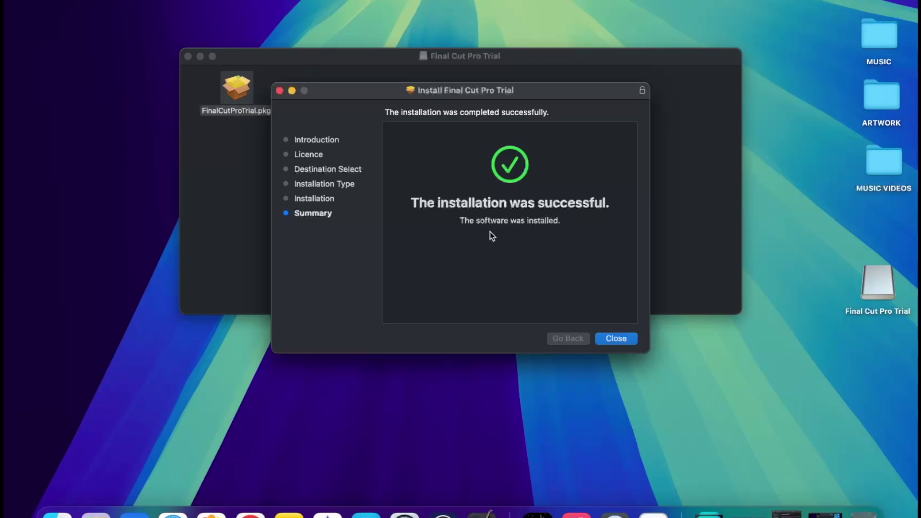
- Close the installer once it reports the Final Cut Pro Trial installation was successful
left_click(627, 343)
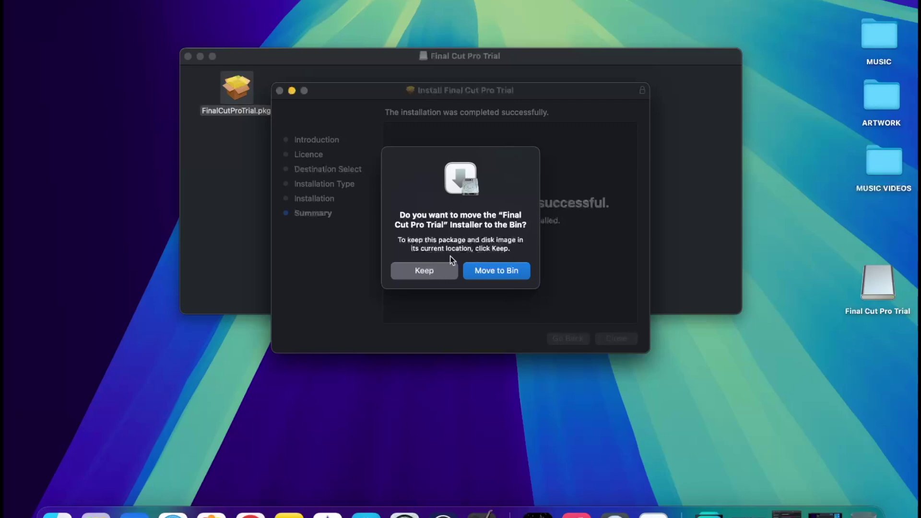
- Move the installer to the Bin and find Final Cut Pro Trial in the Launchpad grid
left_click(488, 271)
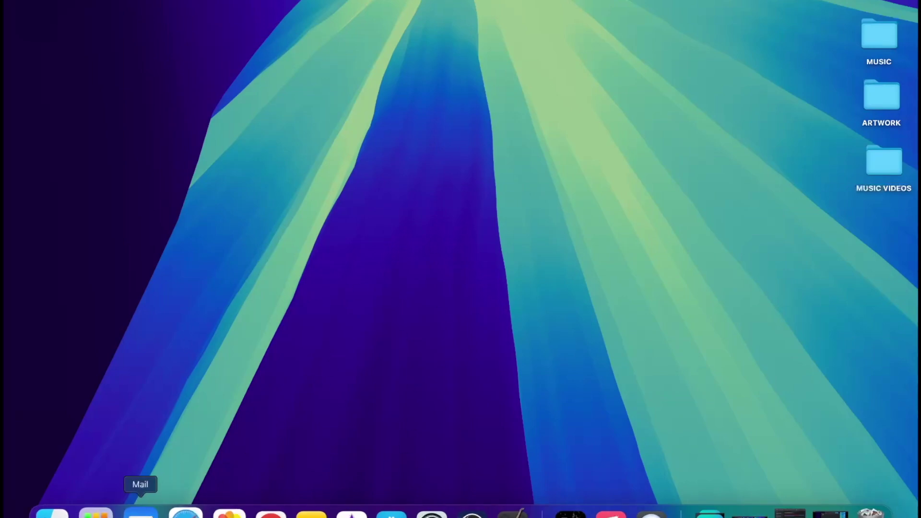
left_click(99, 513)
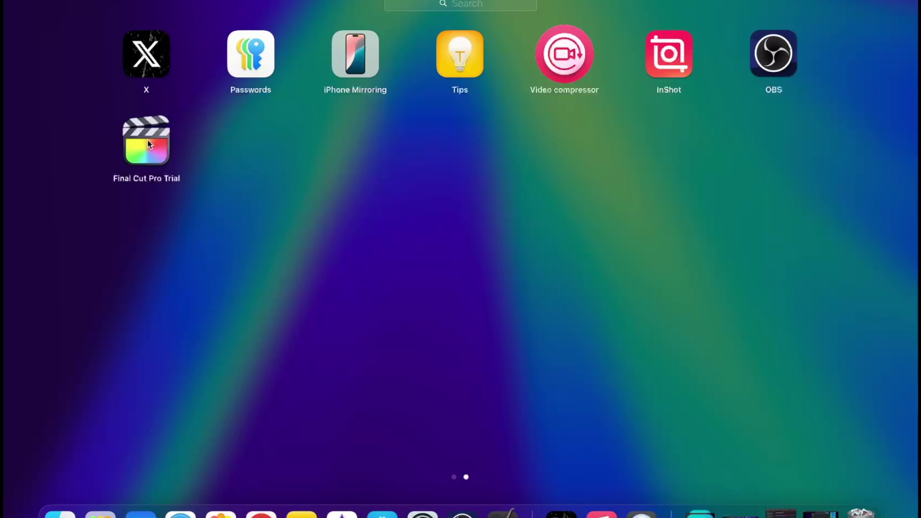
scroll(212, 200, "left", 2)
- Launch Final Cut Pro Trial from Launchpad, reaching the 90-day trial expiry notice
left_click(149, 149)
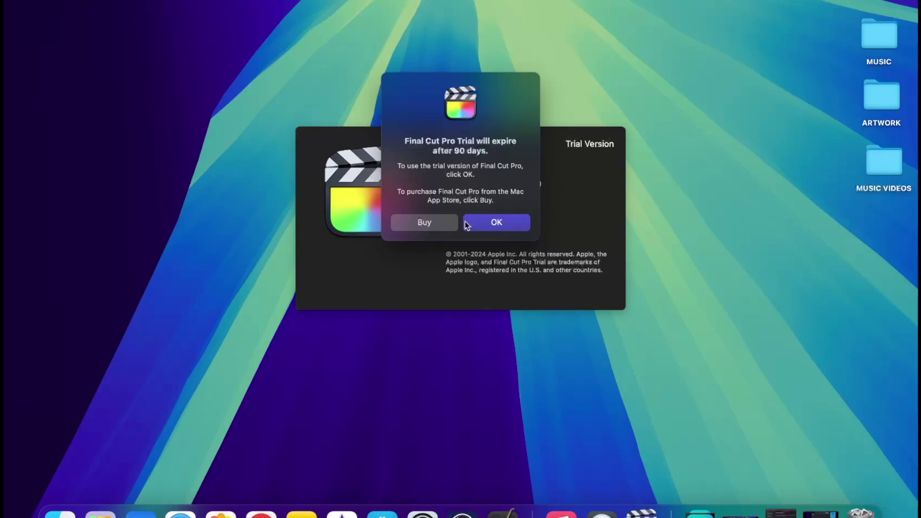
- Accept the 90-day Final Cut Pro trial notice to continue
left_click(503, 223)
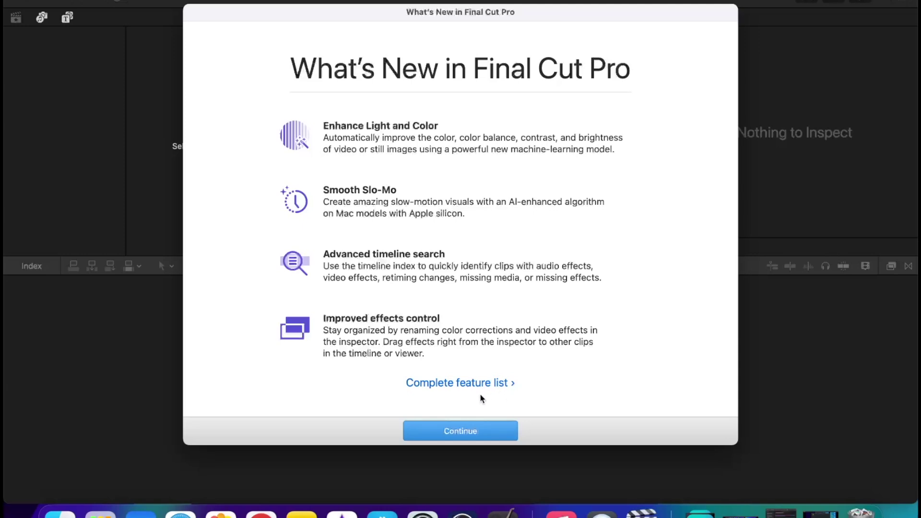
- Close the What's New window and select Smart Collections in the Untitled library
left_click(461, 433)
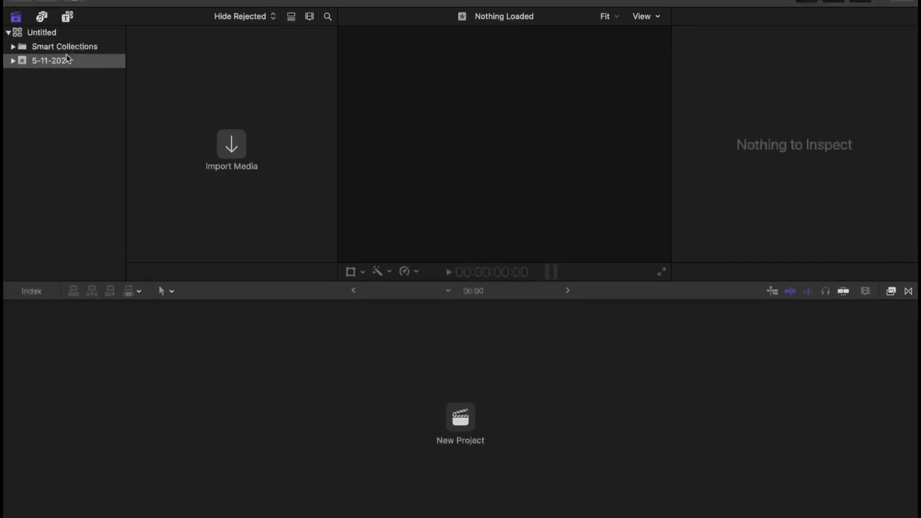
left_click(67, 50)
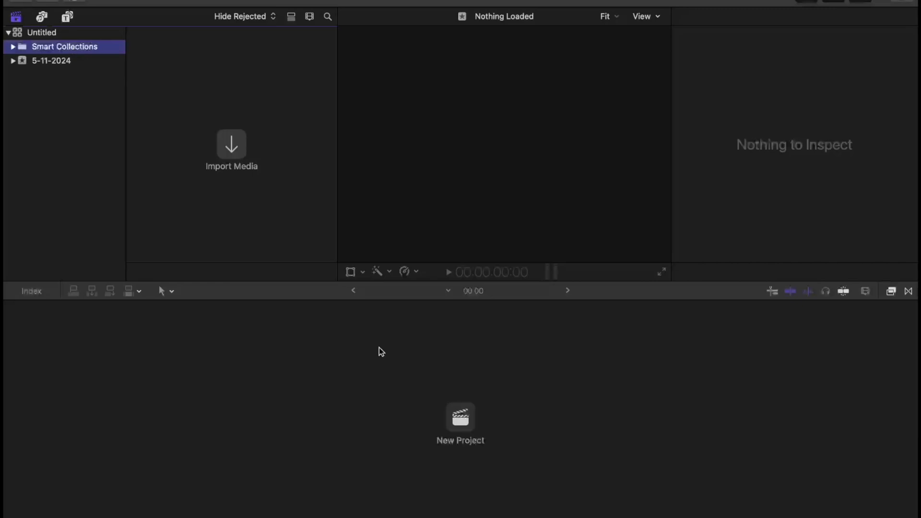